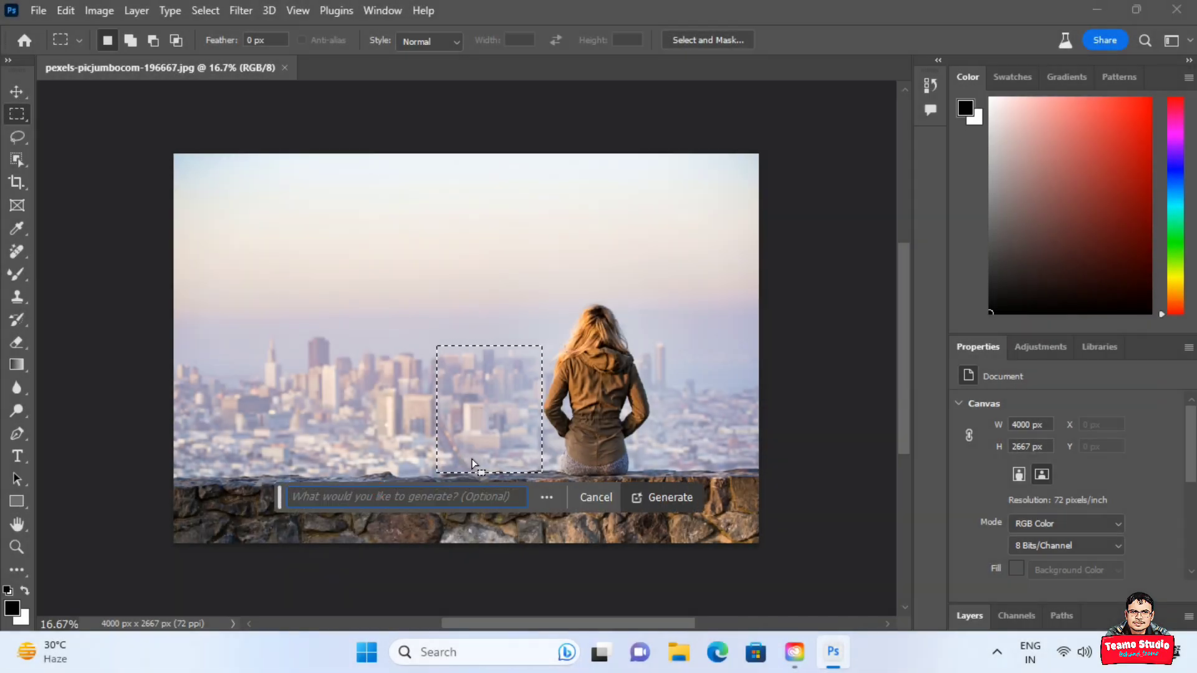
Step: Request a Generative Fill of 'teddy bear' for the marked area beside the woman
type("teddy b")
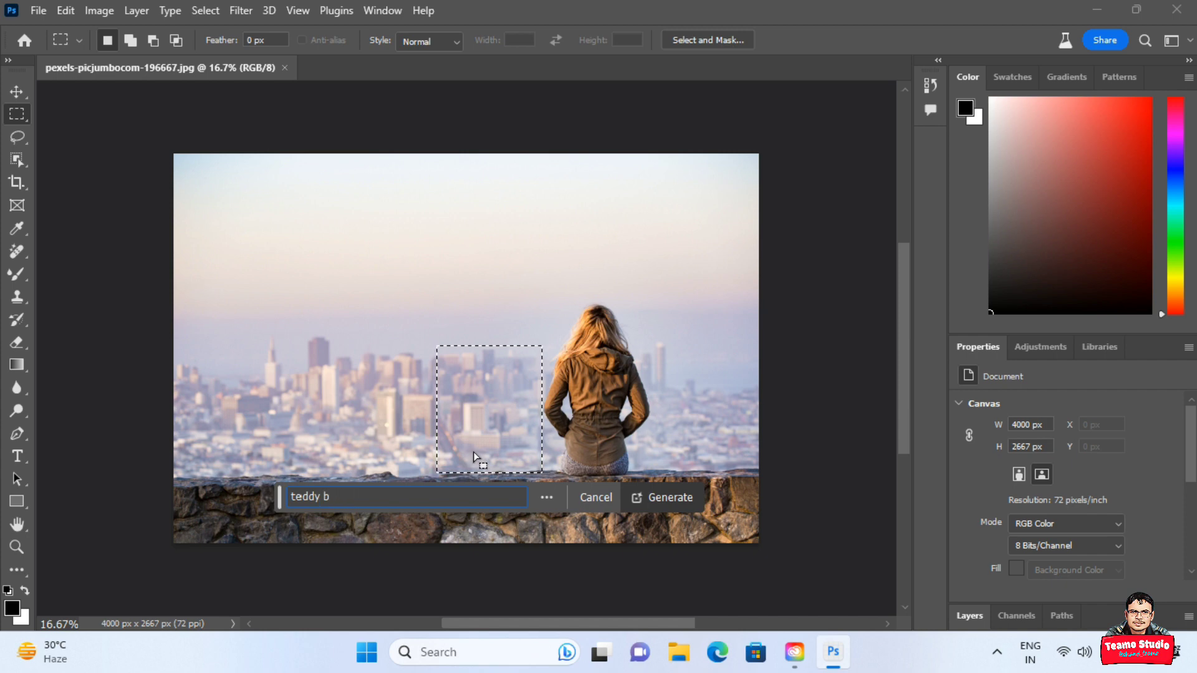
type("ear")
left_click(679, 501)
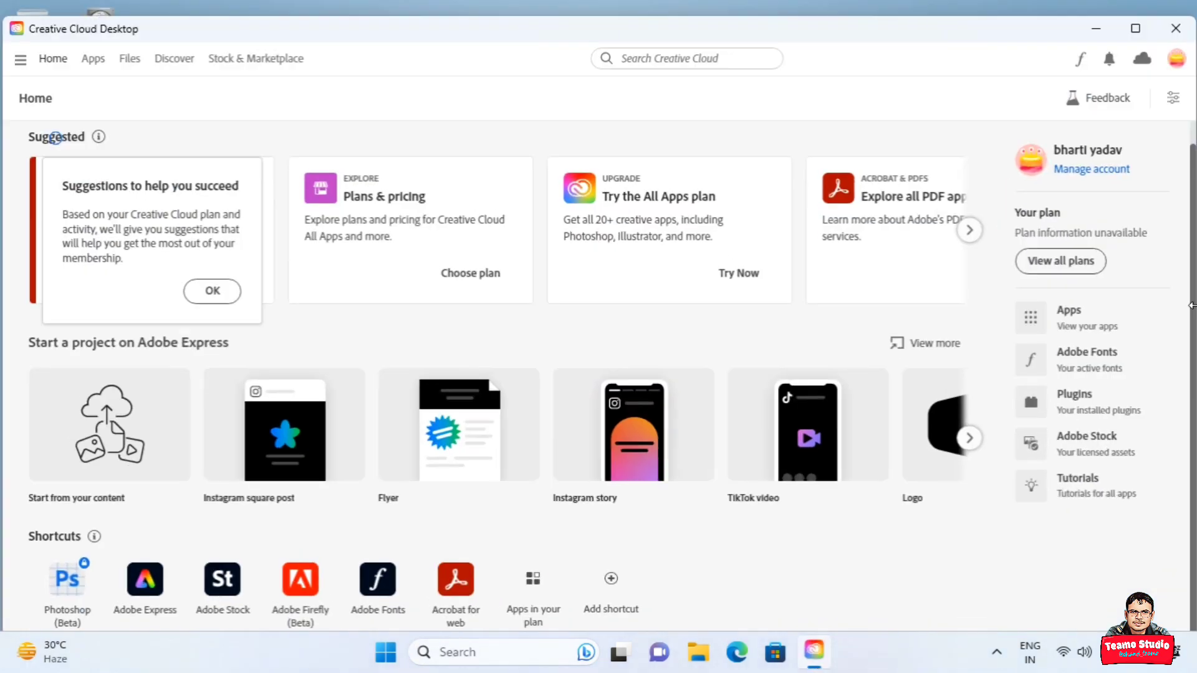
Step: Check the account menu and the Beta apps list in Creative Cloud
left_click(1176, 59)
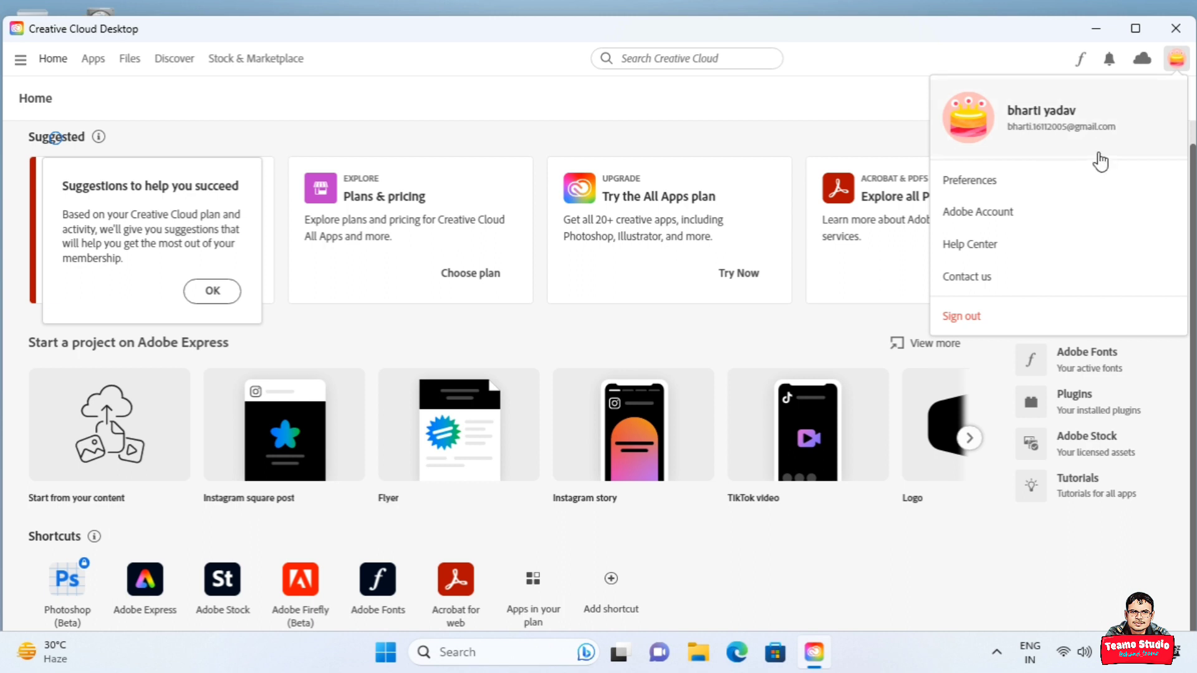
left_click(1170, 68)
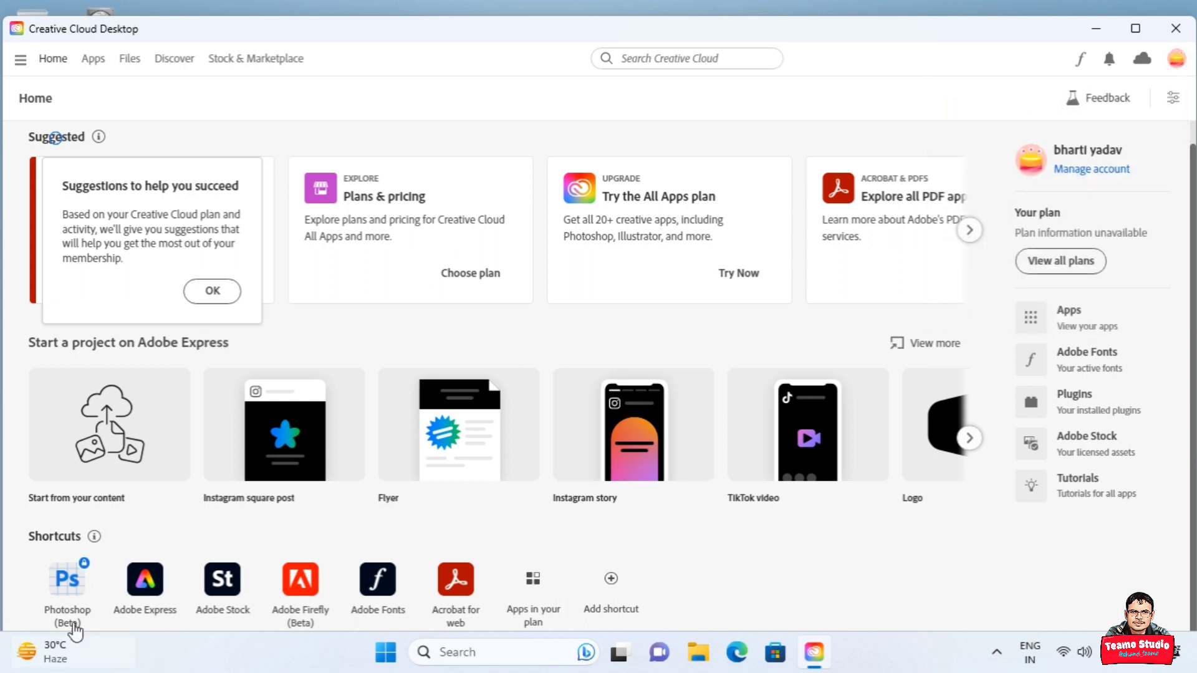
left_click(90, 66)
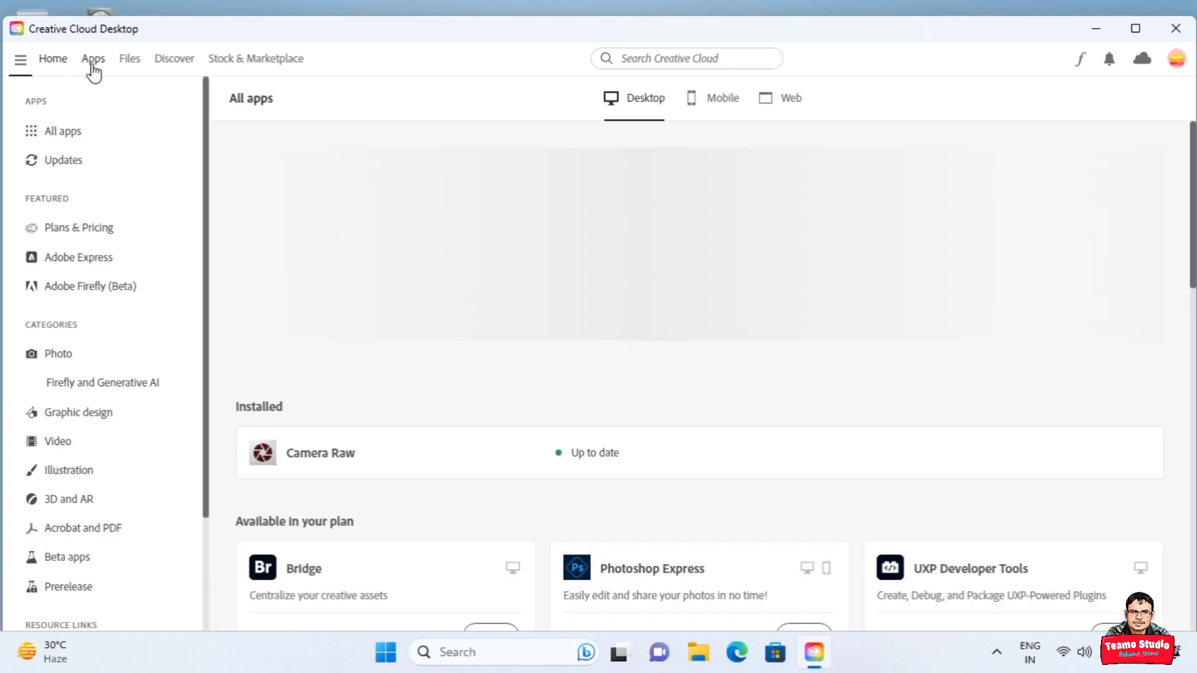
left_click(133, 564)
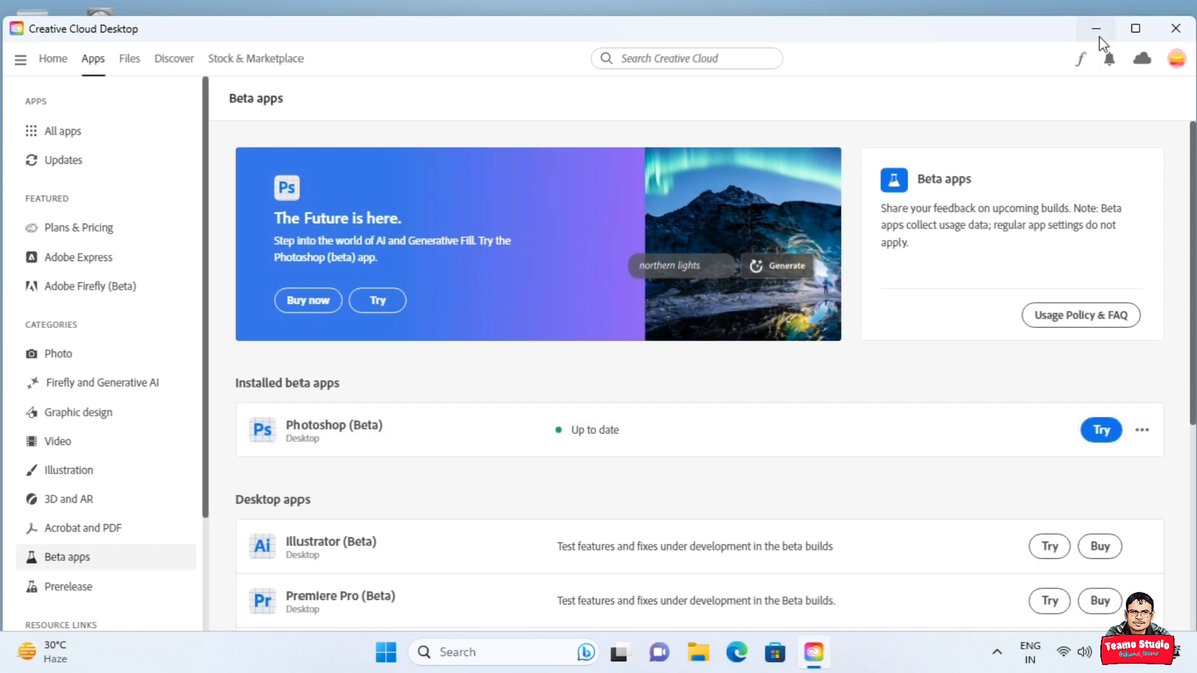
Step: Minimize Creative Cloud and bring Photoshop (Beta) back to the front
left_click(1096, 28)
left_click(386, 652)
left_click(489, 352)
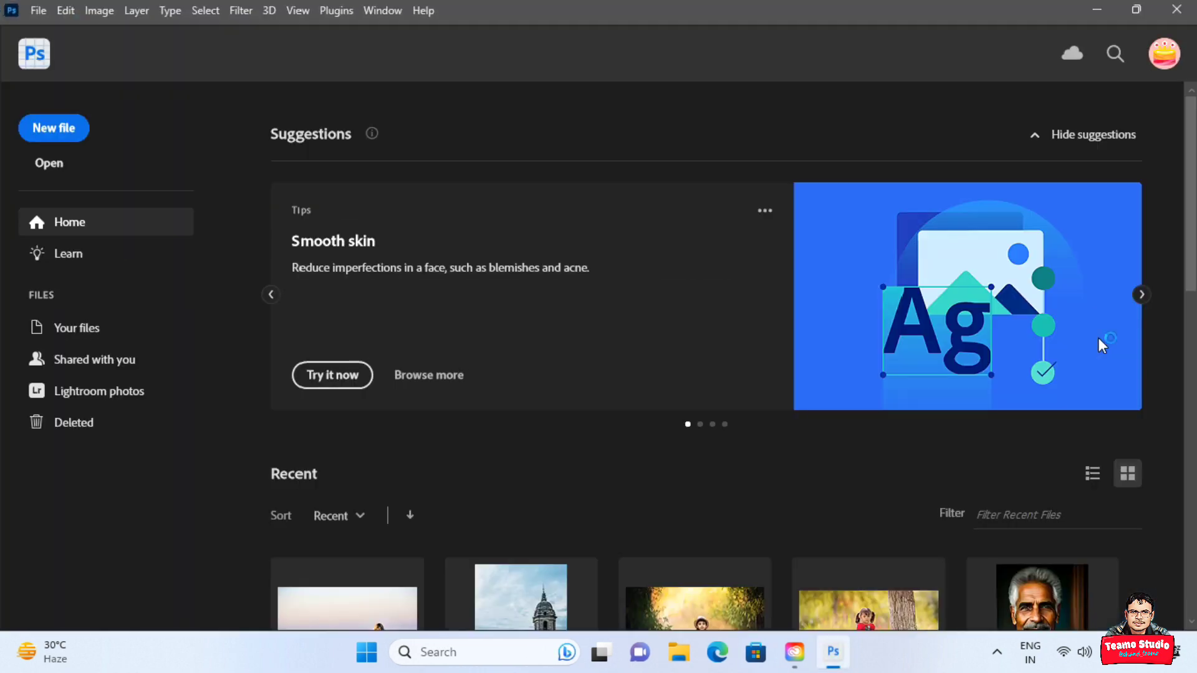
Step: Confirm Photoshop (Beta) version 25.1.0, then reopen the recent pexels photo of the woman
left_click(433, 14)
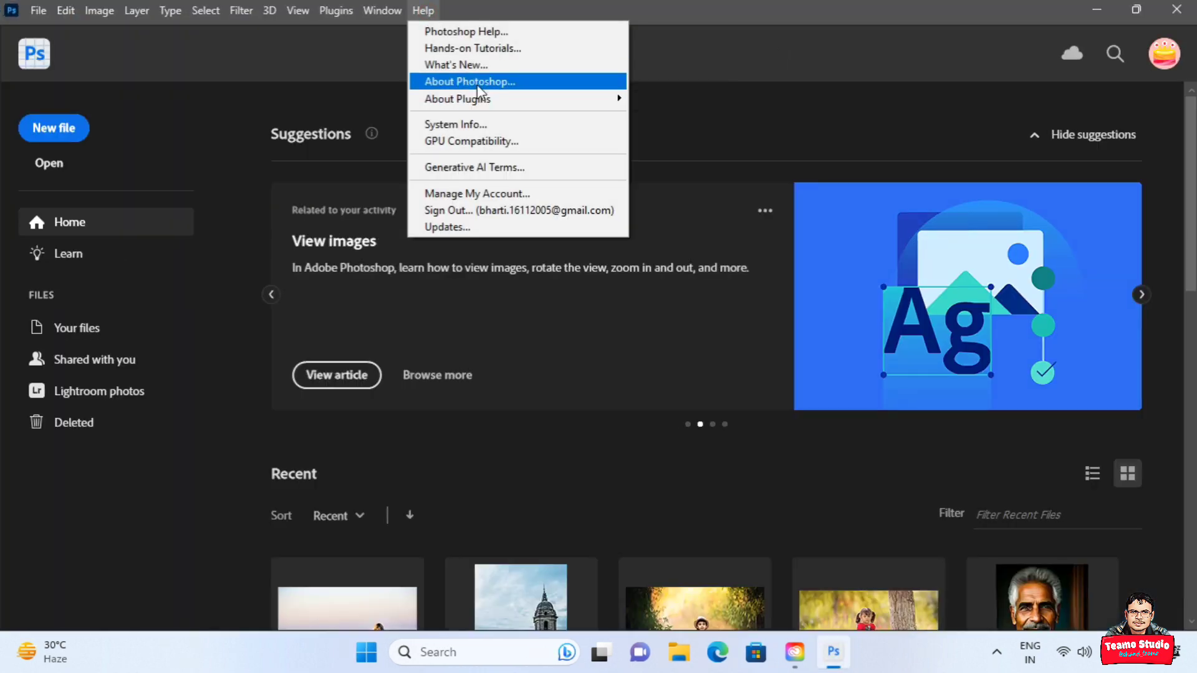
left_click(477, 84)
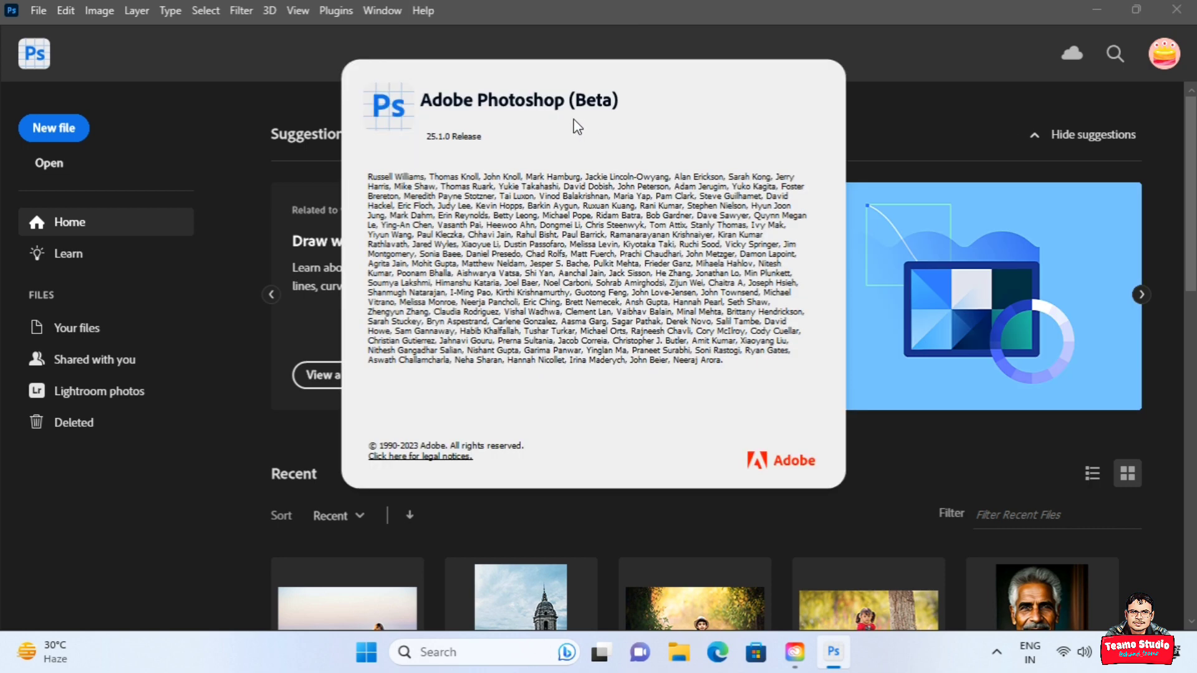
left_click(614, 291)
scroll(612, 297, "down", 4)
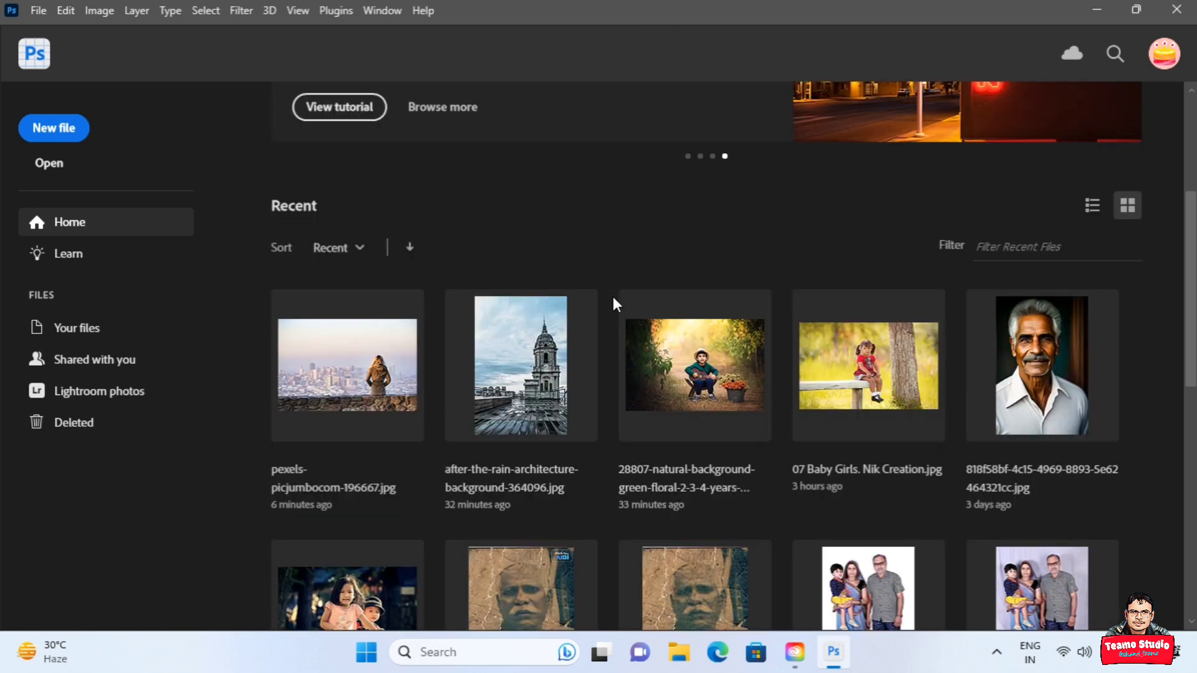
left_click(347, 365)
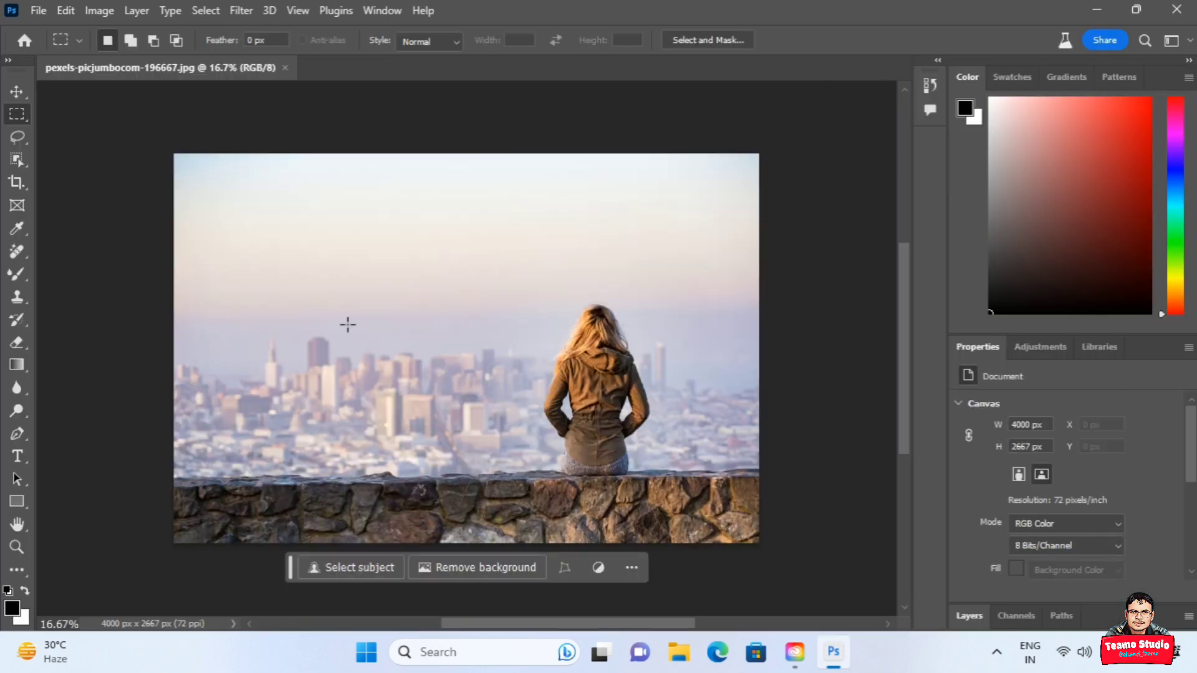
Step: Select a tall rectangle left of the woman and Generative Fill it with 'teddy bear'
left_click_drag(435, 337, 540, 474)
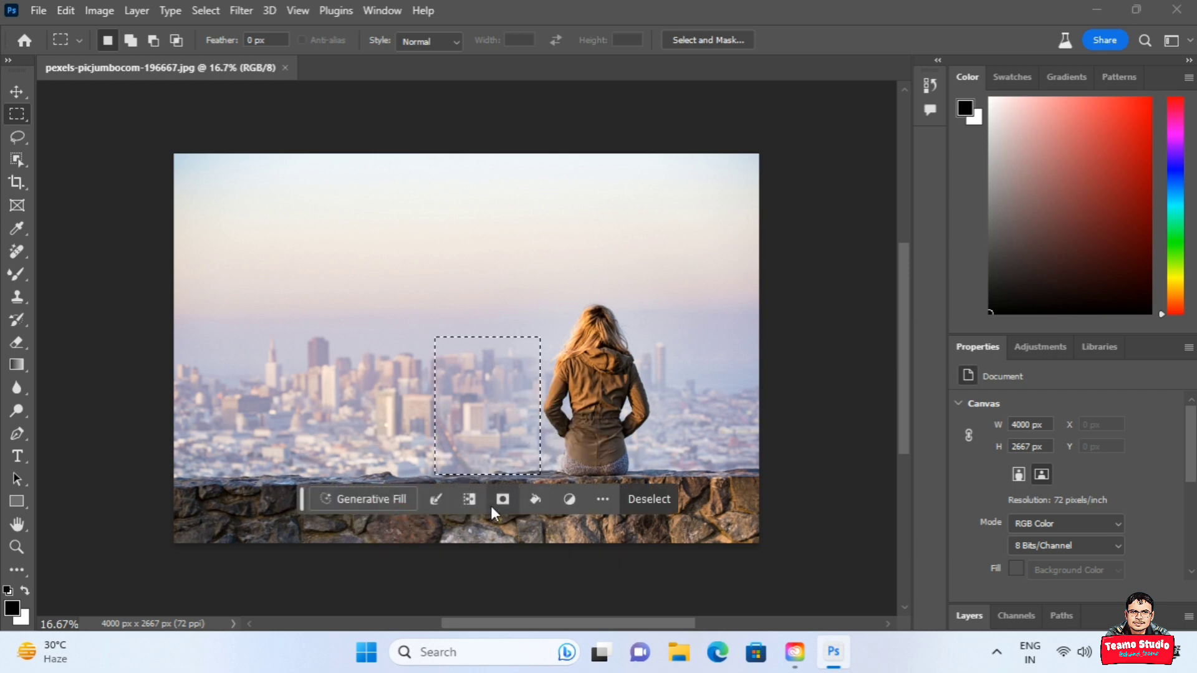
left_click(359, 497)
type("teddy bear")
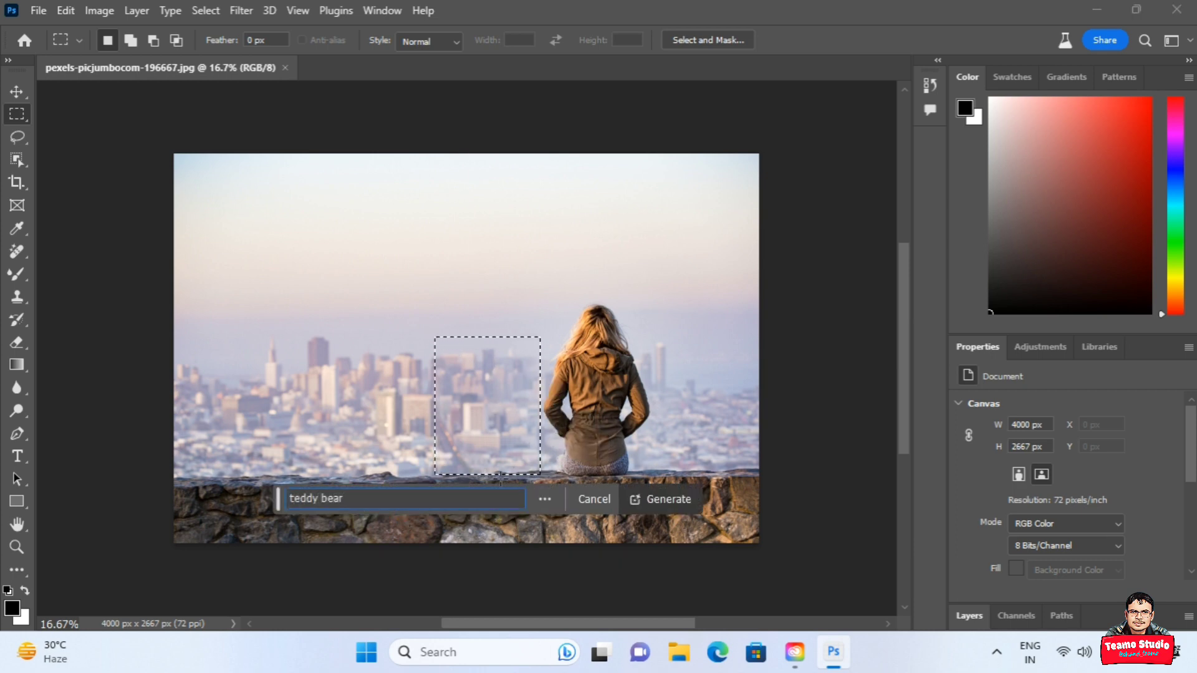
left_click(654, 506)
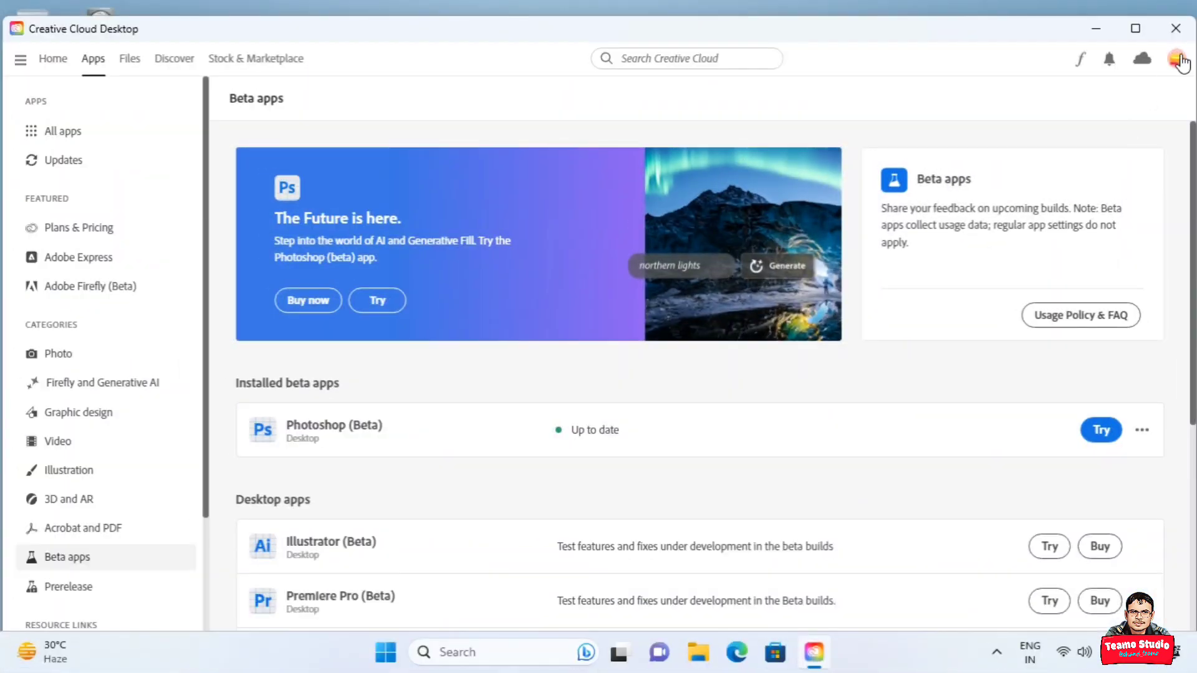
Step: Sign out of the Adobe account in Creative Cloud and start signing in via the browser
left_click(1176, 59)
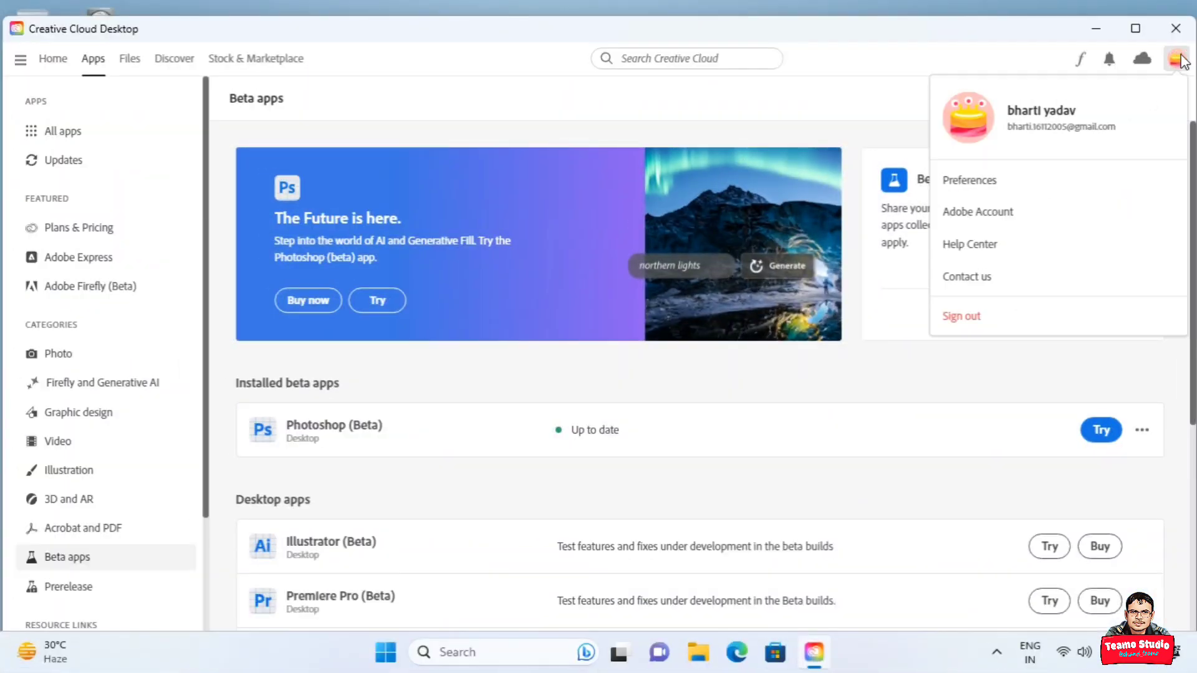
left_click(967, 316)
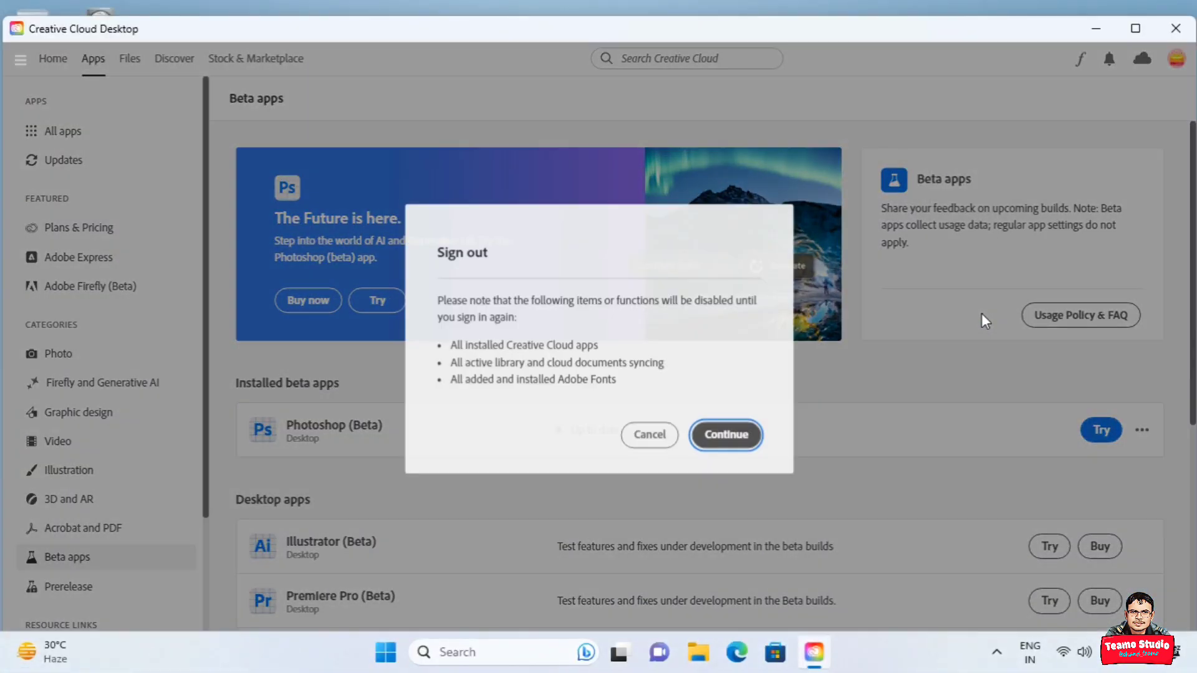
left_click(741, 441)
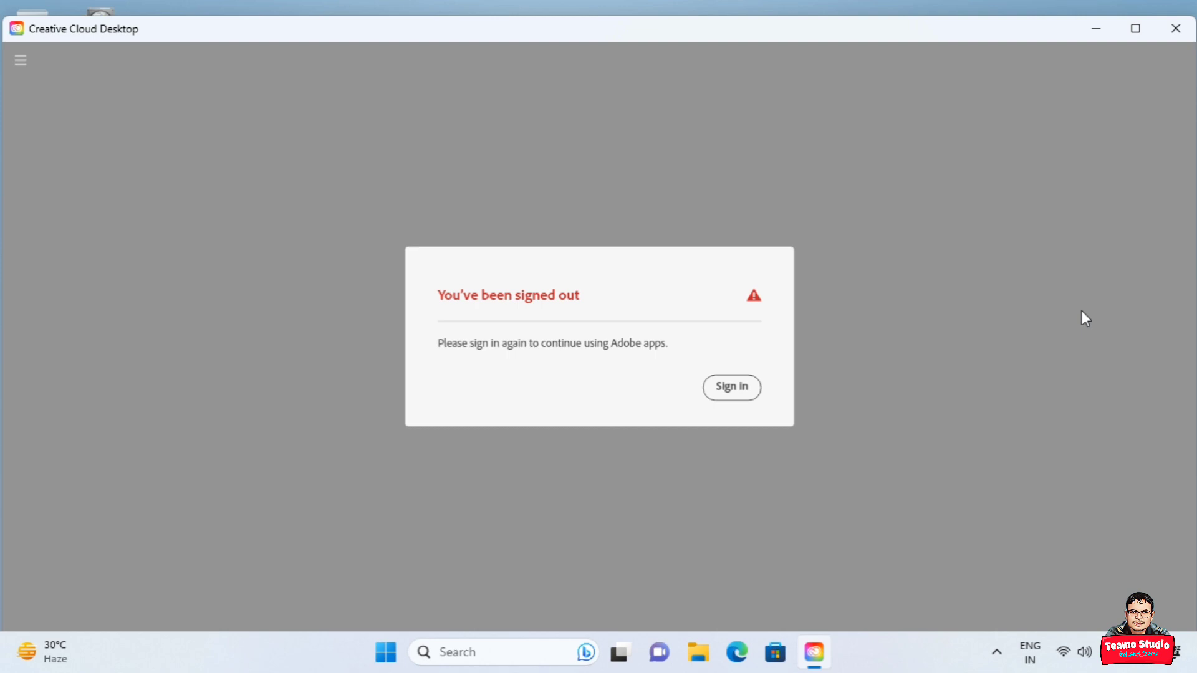
left_click(745, 388)
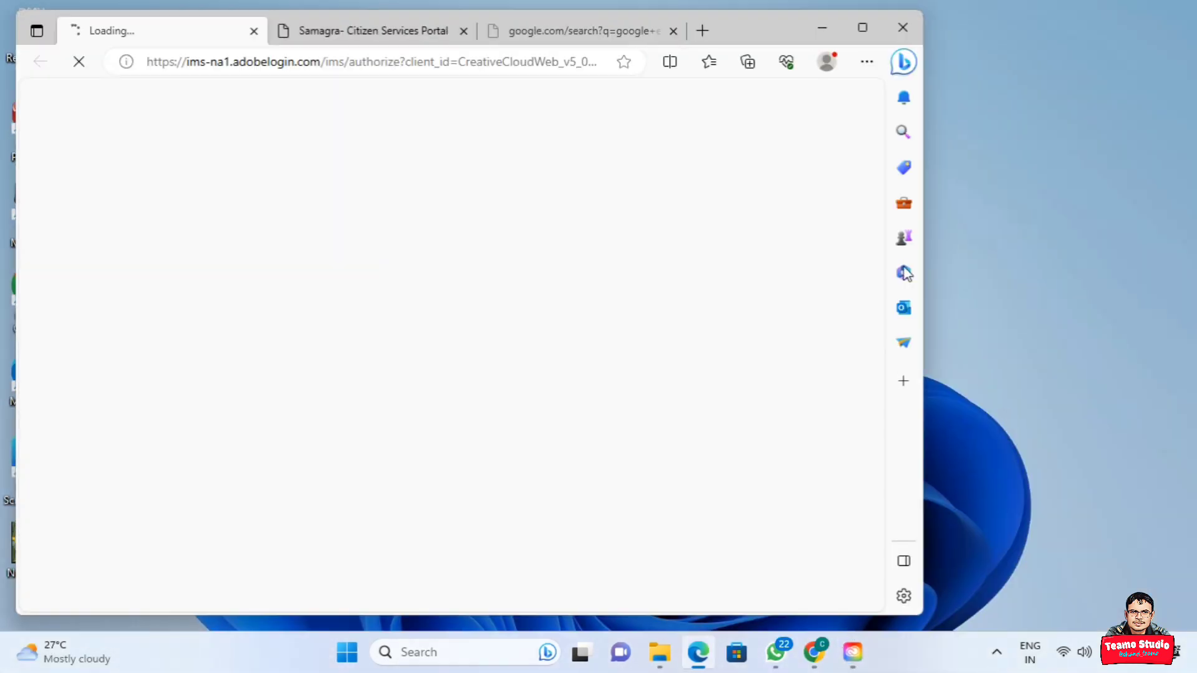
left_click(862, 28)
Step: Sign in on the Adobe ID page with the account's email address and password
left_click(853, 661)
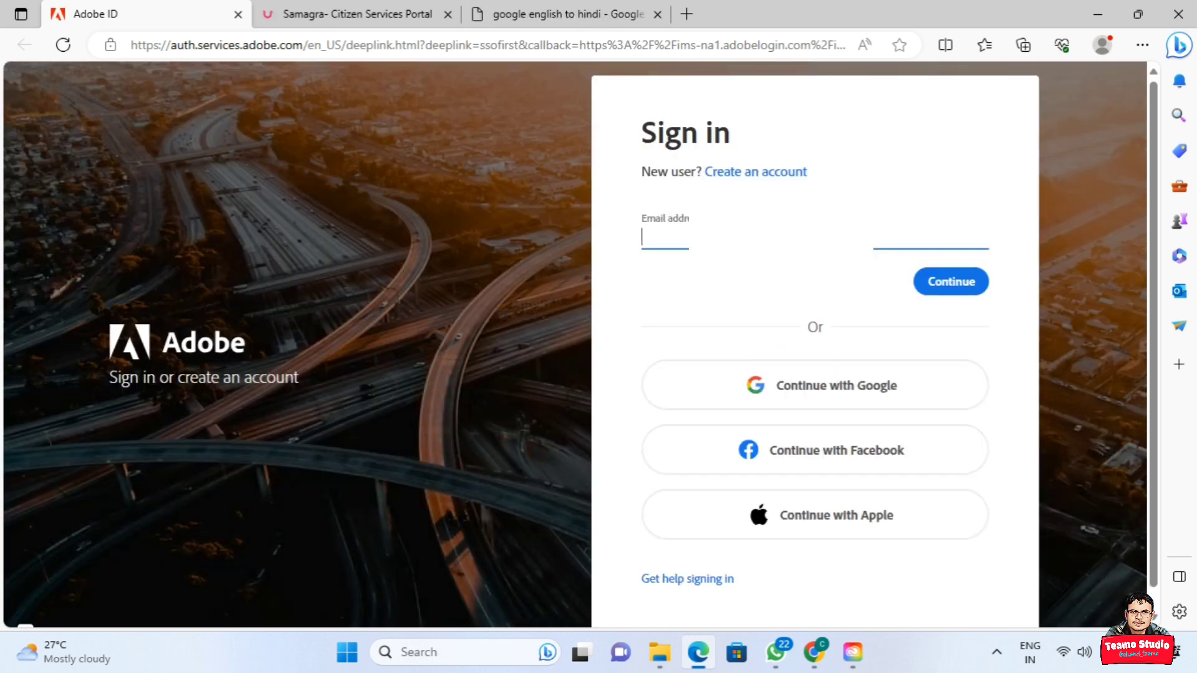
type("adobe.te")
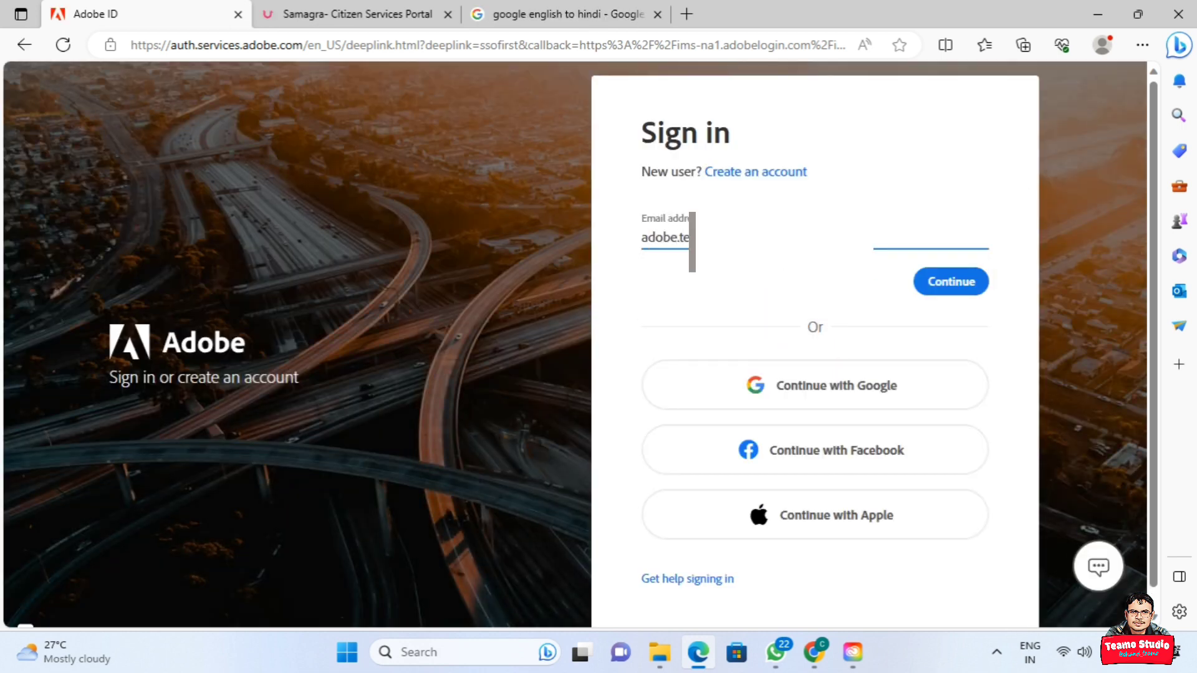
left_click(942, 283)
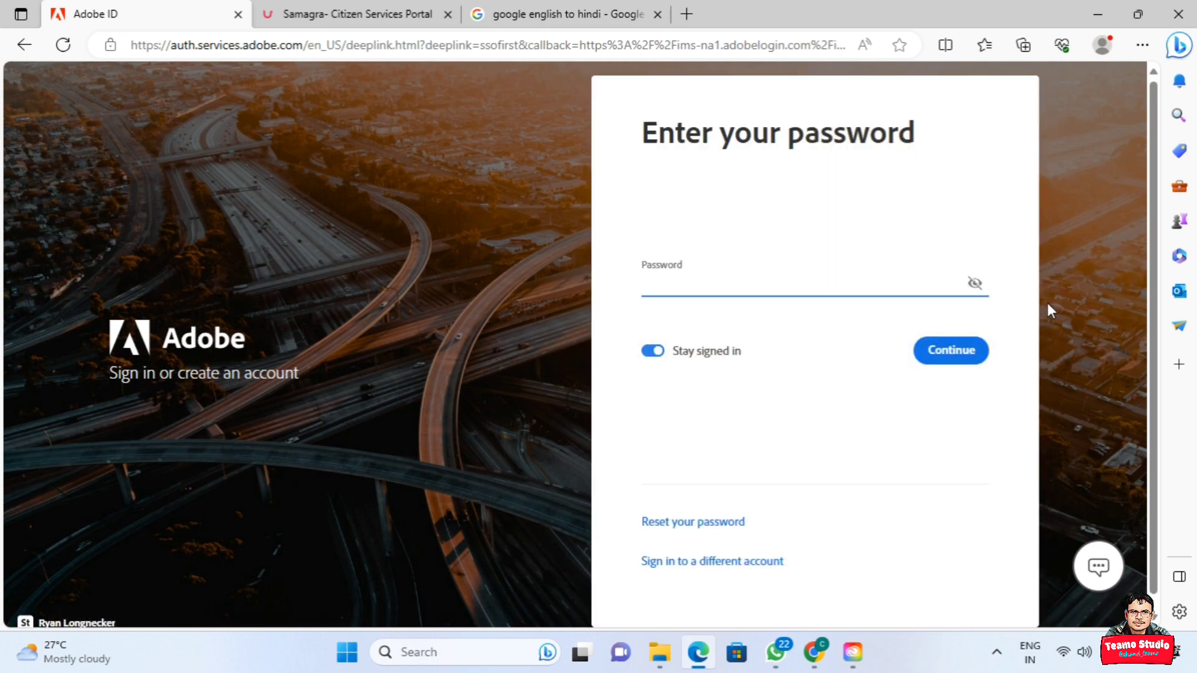
type("*********")
left_click(950, 352)
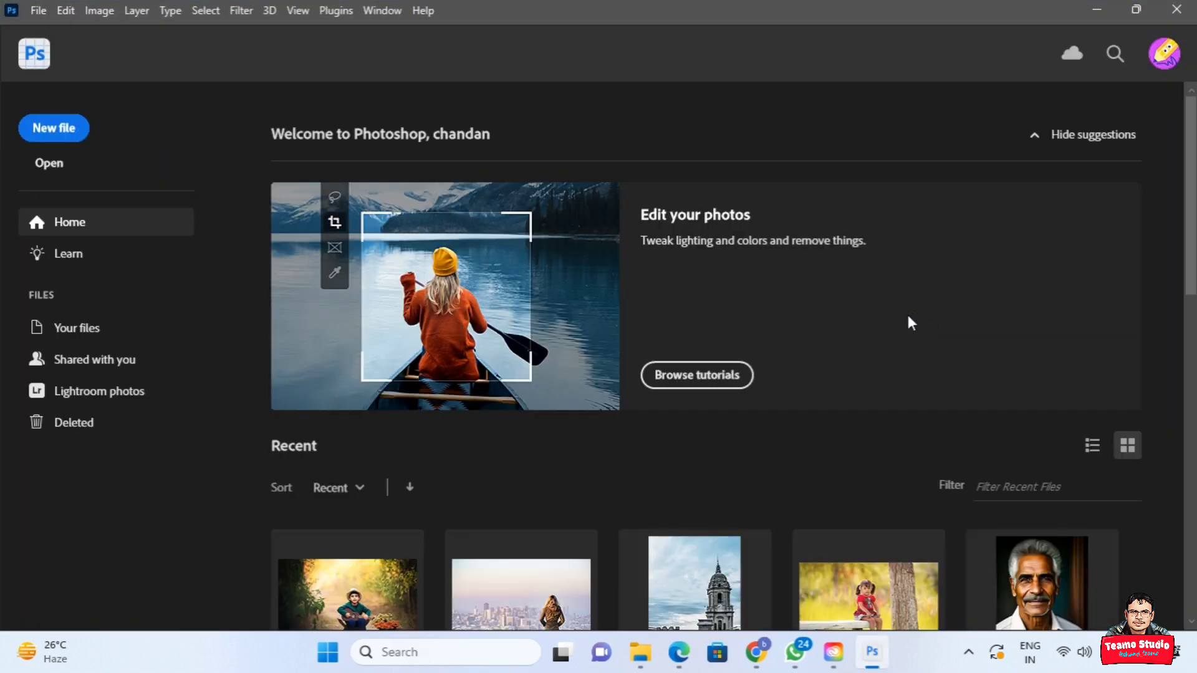
Step: Reopen the recent pexels photo and select a rectangle left of the woman
scroll(703, 347, "down", 2)
left_click(528, 509)
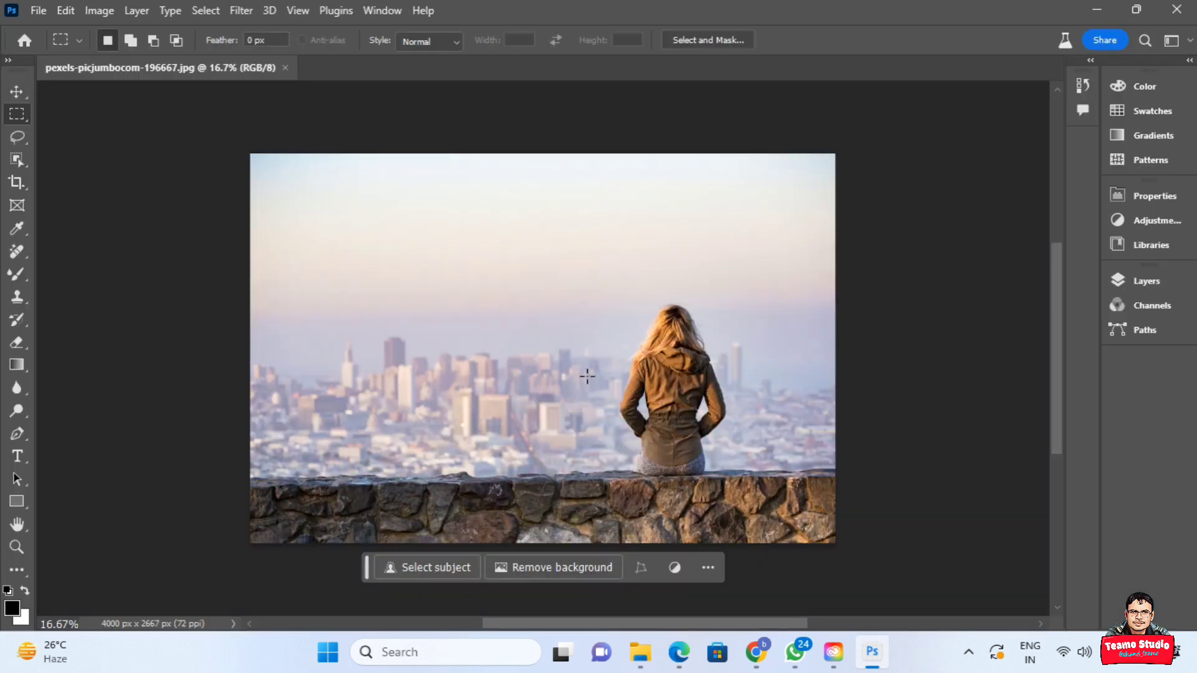
left_click_drag(478, 346, 620, 479)
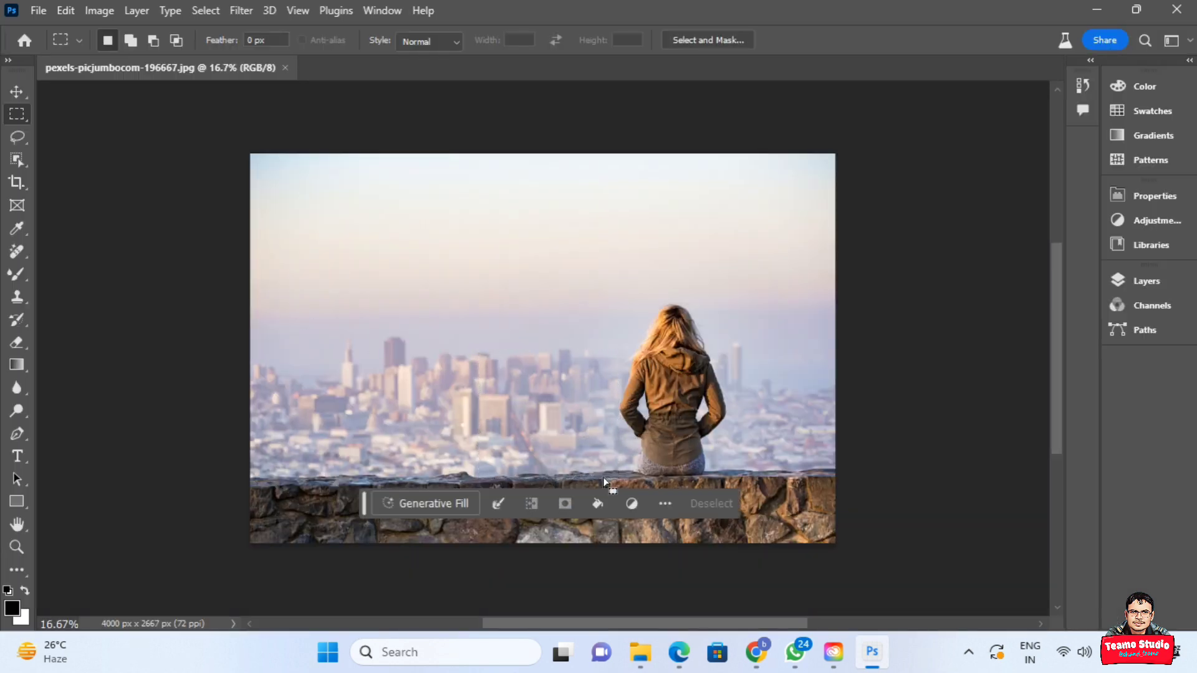
Step: Generative Fill the selection with the prompt 'PINK TEDDY BEAR'
left_click(449, 502)
type("PINK DE")
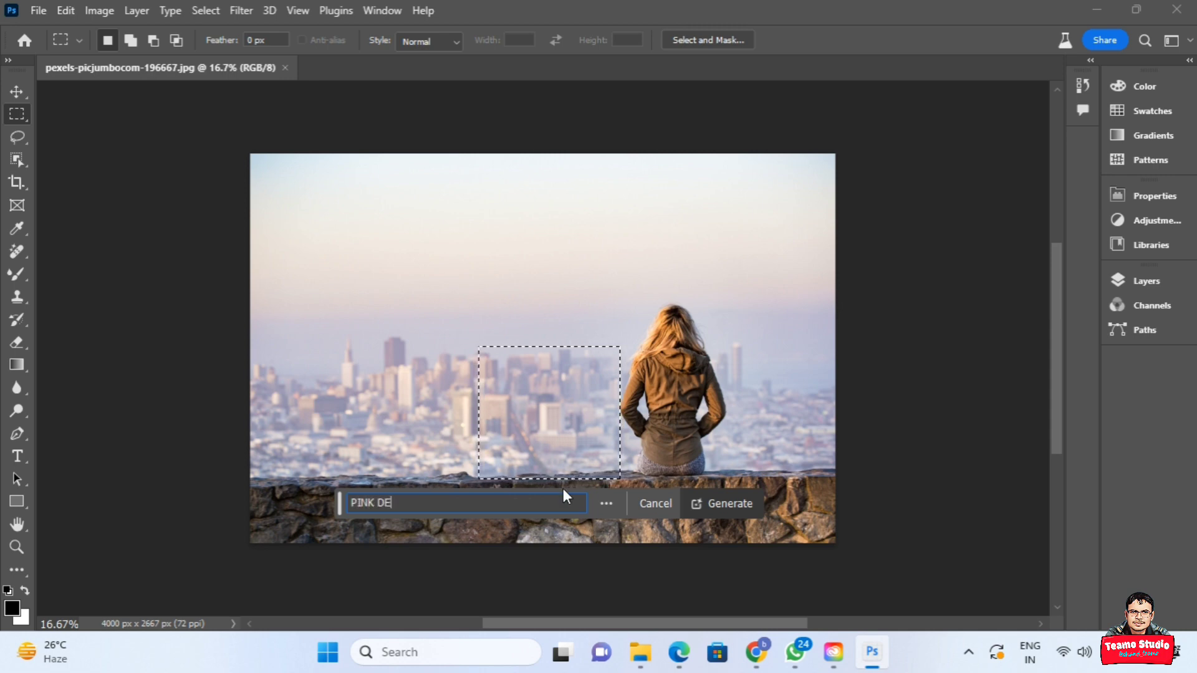
key("BackSpace")
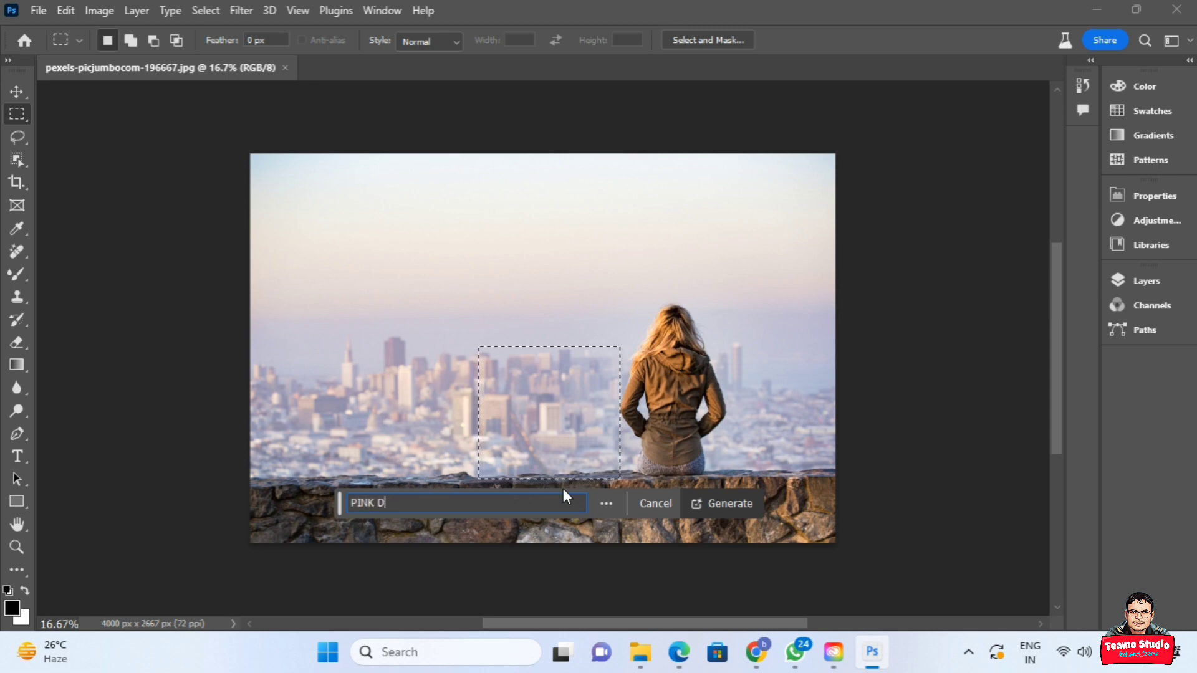
key("BackSpace")
type("TEDDY BEAR")
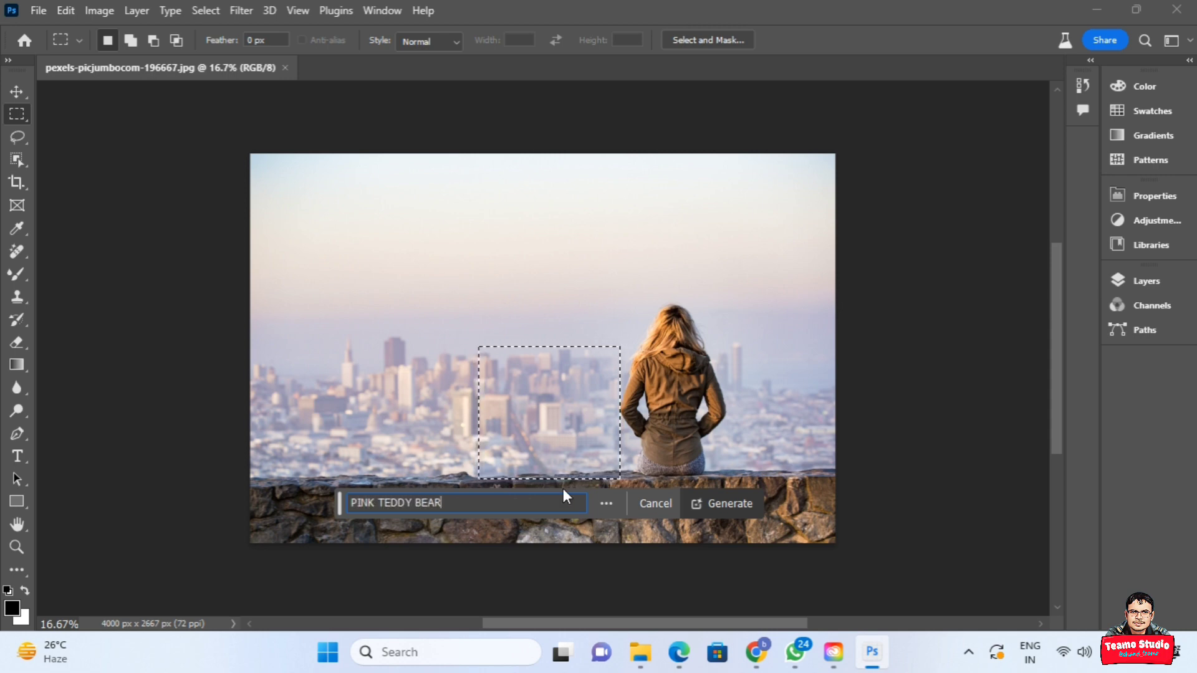
left_click(721, 504)
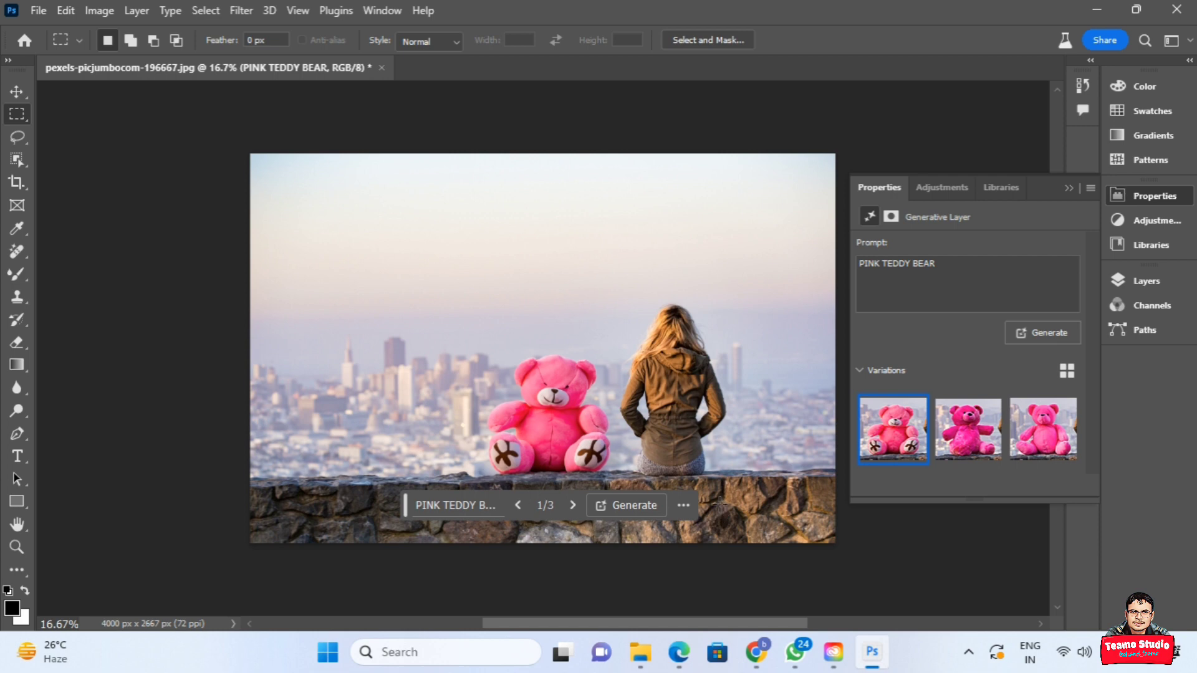
Step: Step through the generated bears to variation 3/3, the brighter pink one
left_click(572, 505)
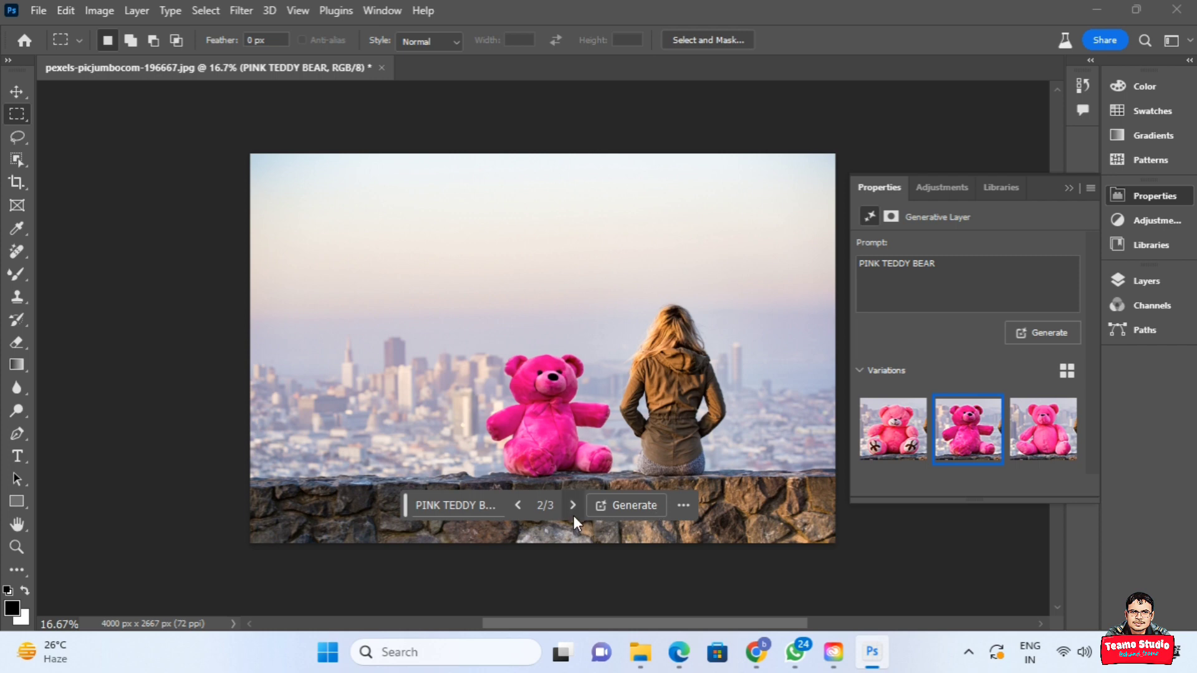
left_click(574, 514)
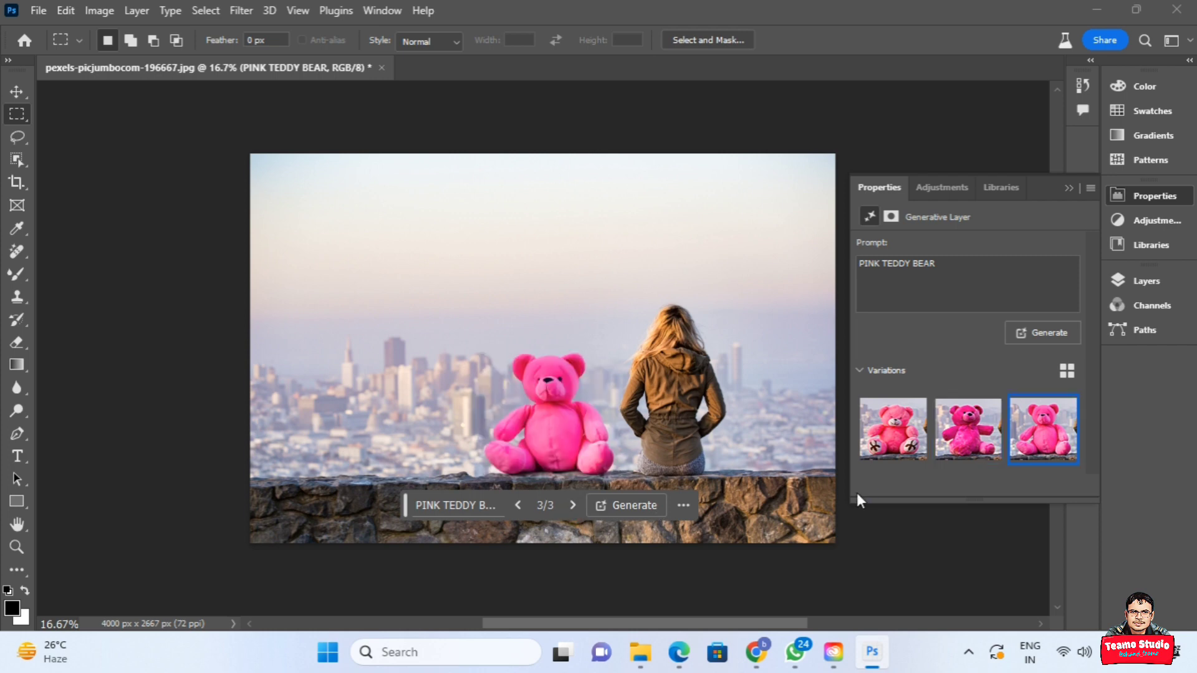